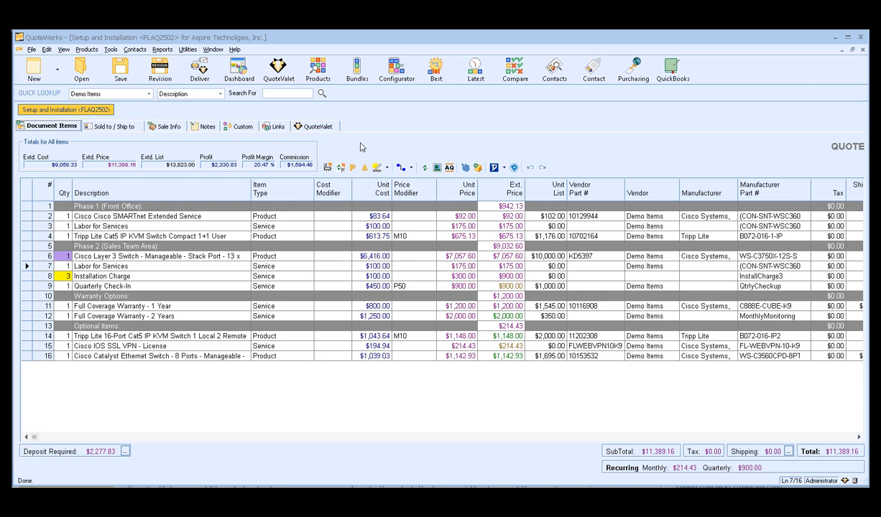
Step: Recall the quote from QuoteValet with the reason "Tax was wrong, updating now and will have it back up shortly."
{"action": "left_click", "coordinate": [335, 128]}
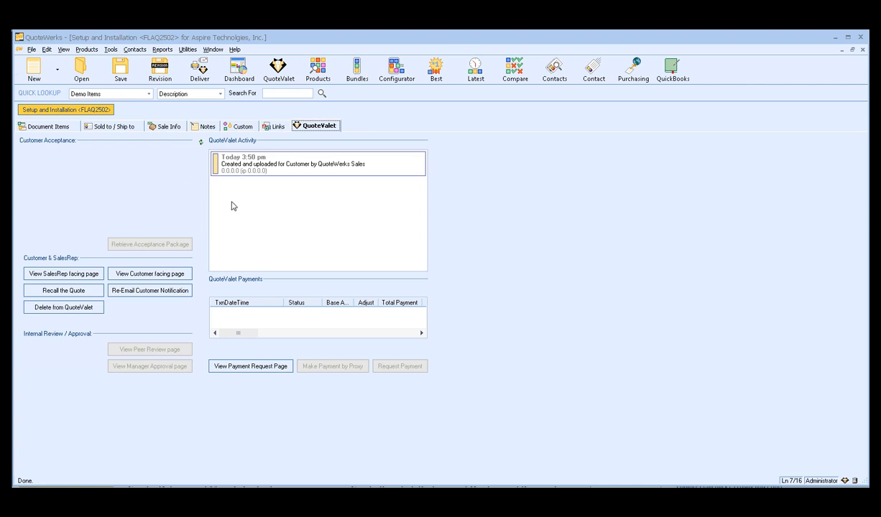
{"action": "left_click", "coordinate": [97, 295]}
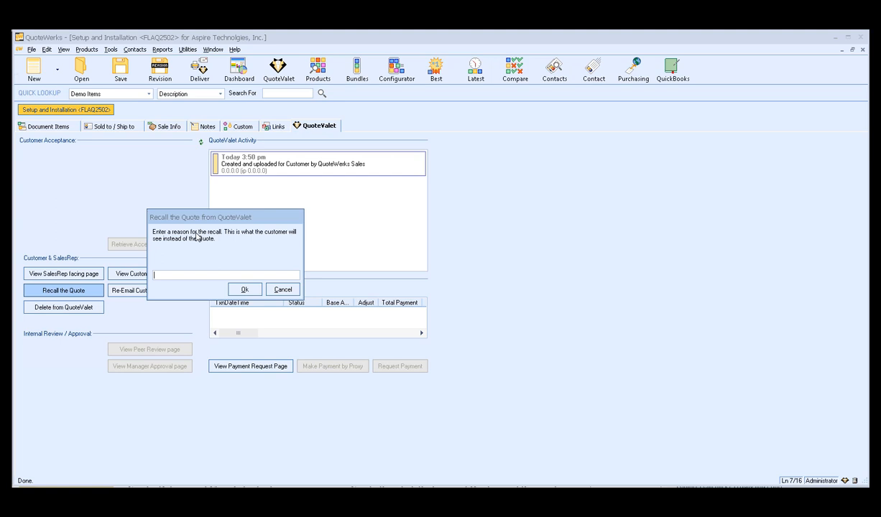
{"action": "type", "text": "Tax was wrong, updating now and will have it bac"}
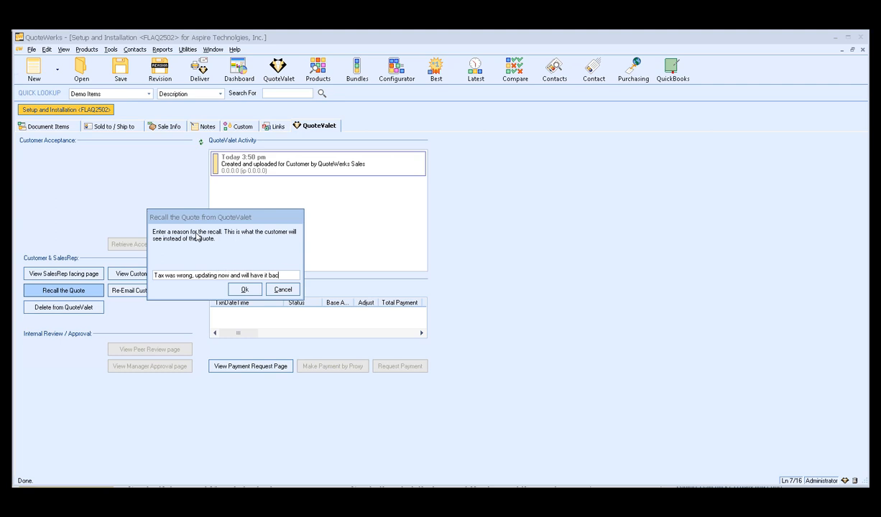
{"action": "type", "text": "k up shortly."}
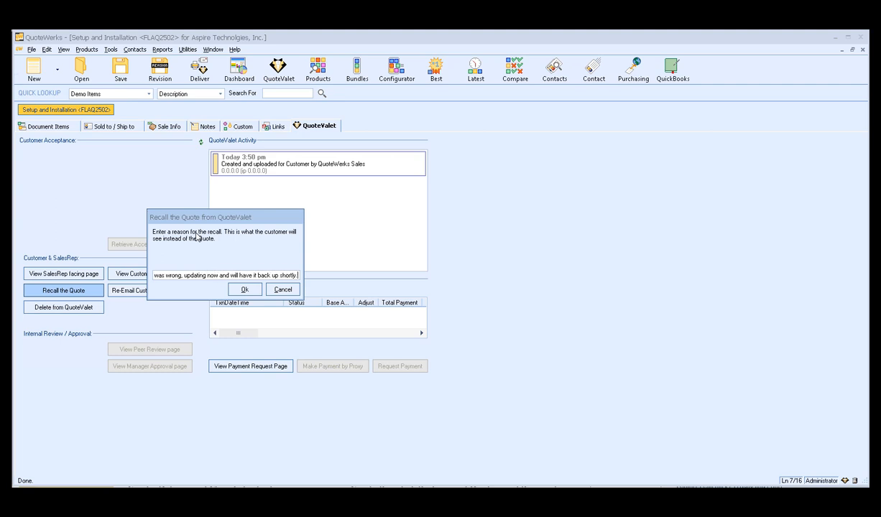
{"action": "left_click", "coordinate": [243, 287]}
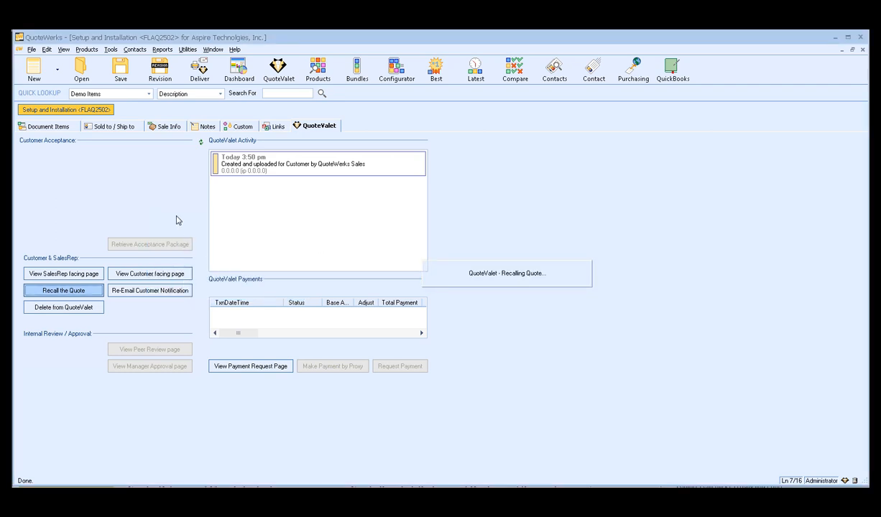
{"action": "left_click", "coordinate": [540, 293]}
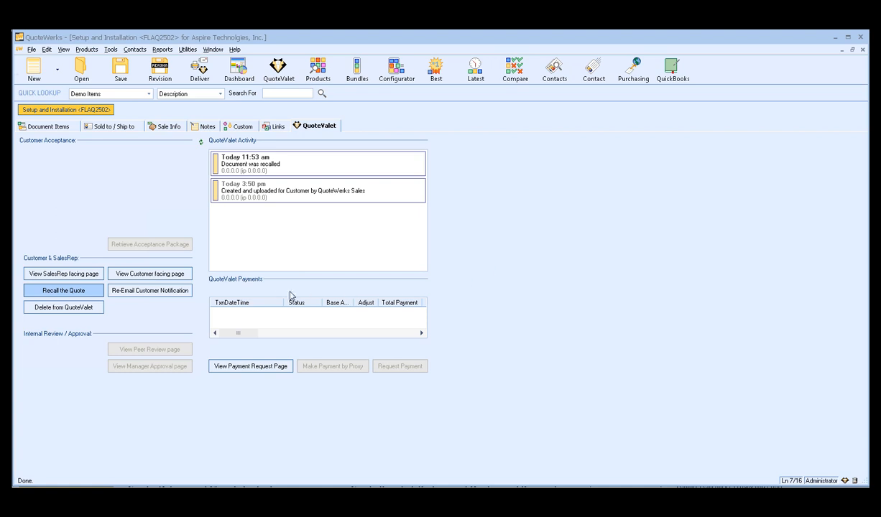
Step: Check the recall notice and reason on the quote's customer-facing page, and return to QuoteWerks
{"action": "left_click", "coordinate": [159, 274]}
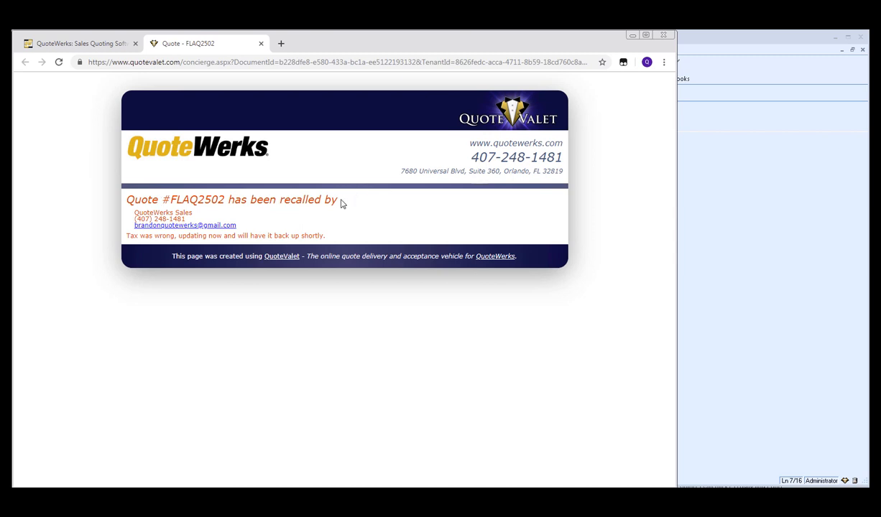
{"action": "left_click_drag", "start_coordinate": [137, 209], "coordinate": [253, 219]}
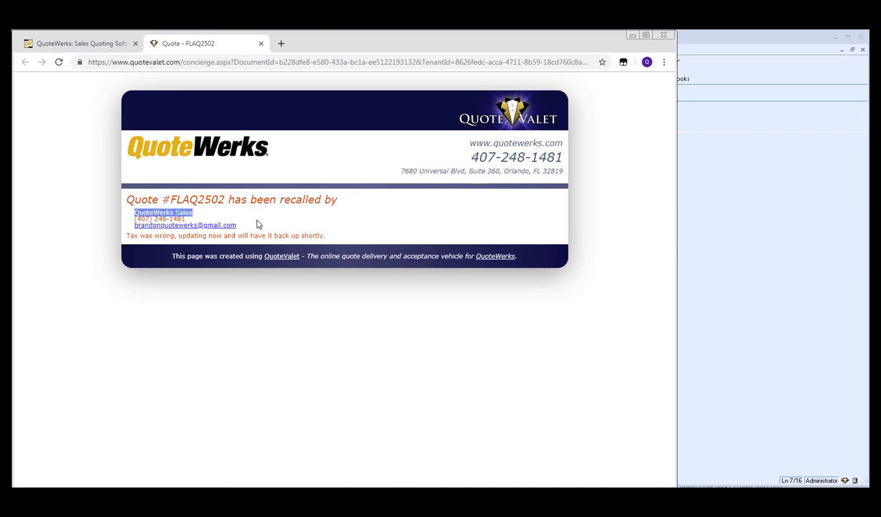
{"action": "left_click", "coordinate": [253, 220]}
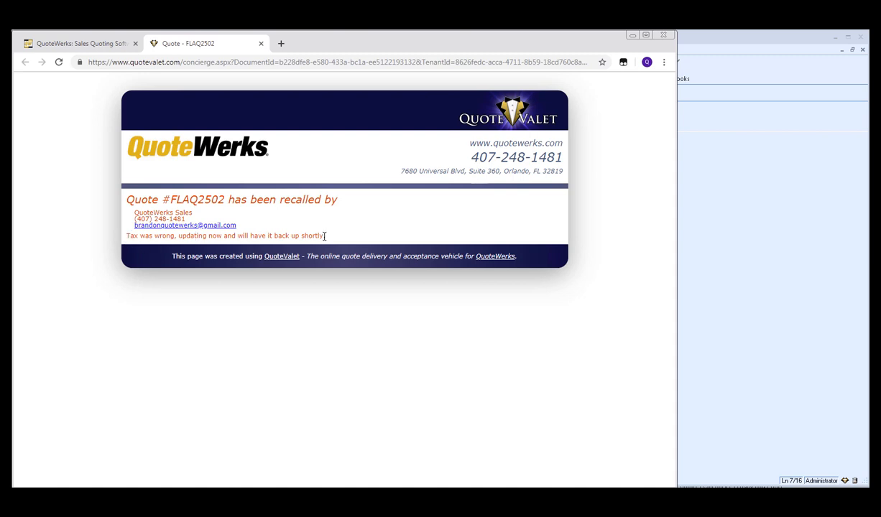
{"action": "left_click", "coordinate": [682, 217]}
Step: Set the quote's tax rate to 6.50 (6% Tax North Aurora) in its sale information
{"action": "left_click", "coordinate": [49, 127]}
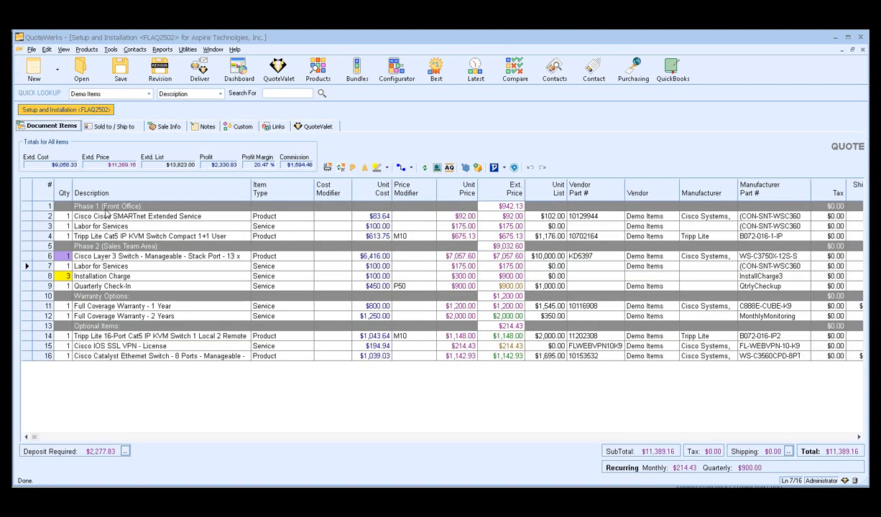
{"action": "left_click", "coordinate": [165, 128]}
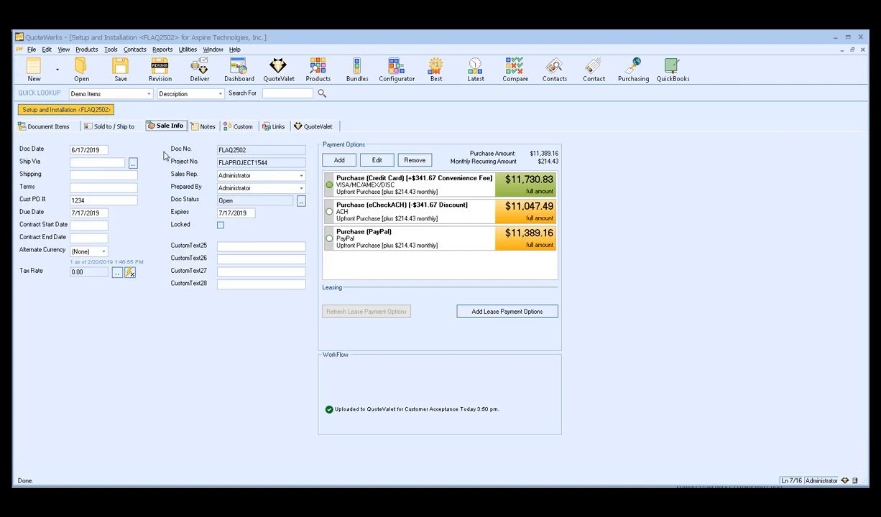
{"action": "left_click", "coordinate": [116, 273]}
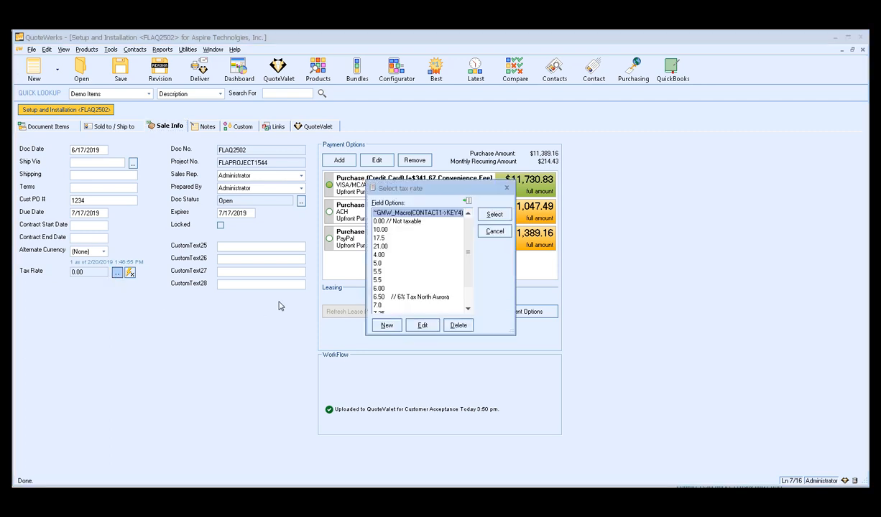
{"action": "left_click", "coordinate": [383, 296]}
{"action": "left_click", "coordinate": [494, 214]}
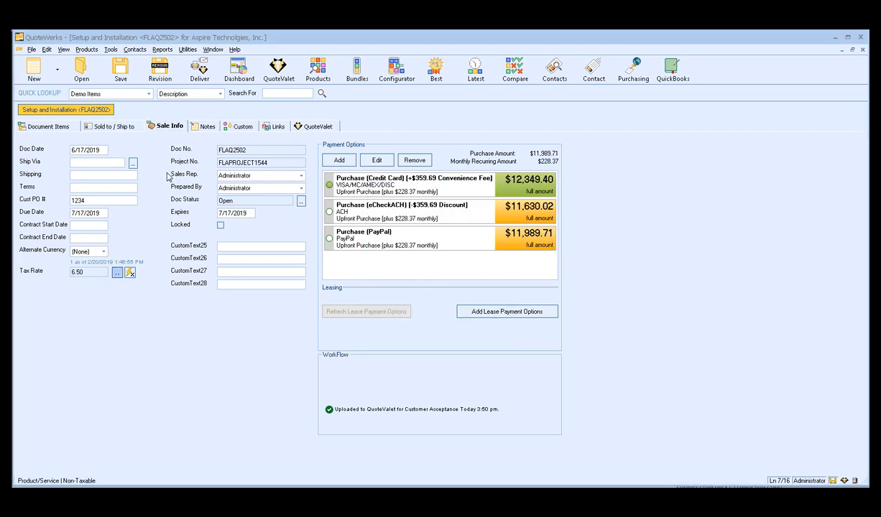
Step: Return to the document items and save the quote with its existing details
{"action": "left_click", "coordinate": [56, 128]}
{"action": "left_click", "coordinate": [119, 69]}
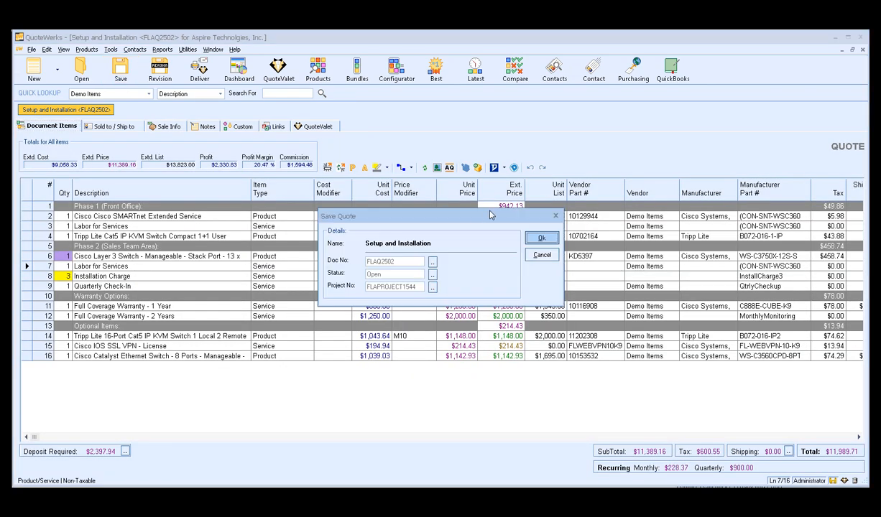
{"action": "left_click", "coordinate": [541, 238]}
Step: Re-upload the quote to QuoteValet in Express Mode with save and preview, overriding the escalated approval requirement
{"action": "key", "text": "ctrl+p"}
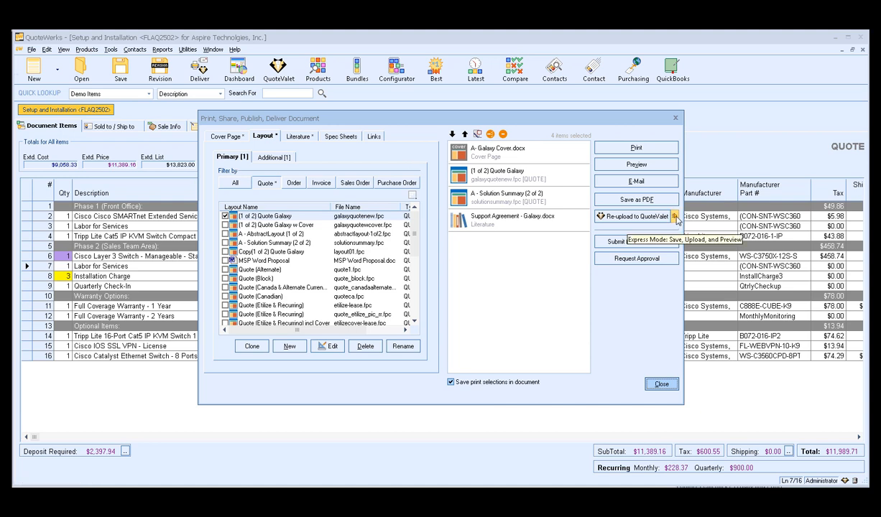
{"action": "left_click", "coordinate": [675, 216]}
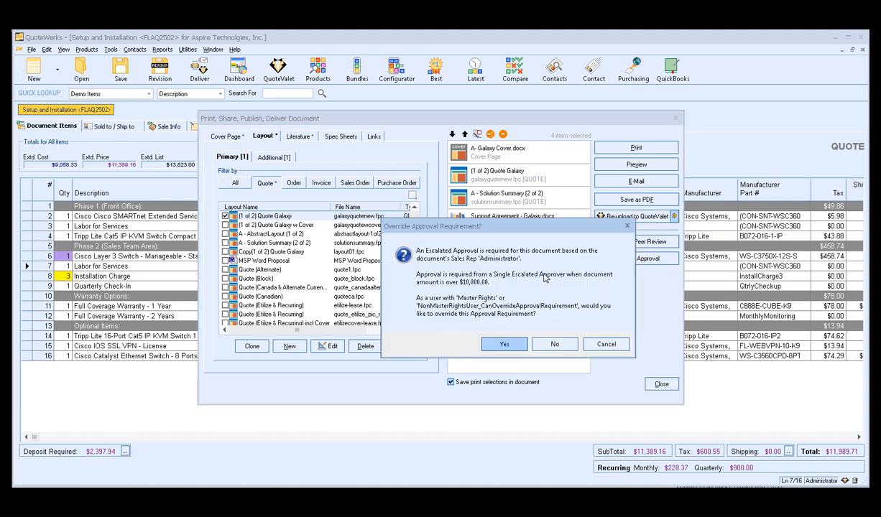
{"action": "left_click", "coordinate": [506, 343]}
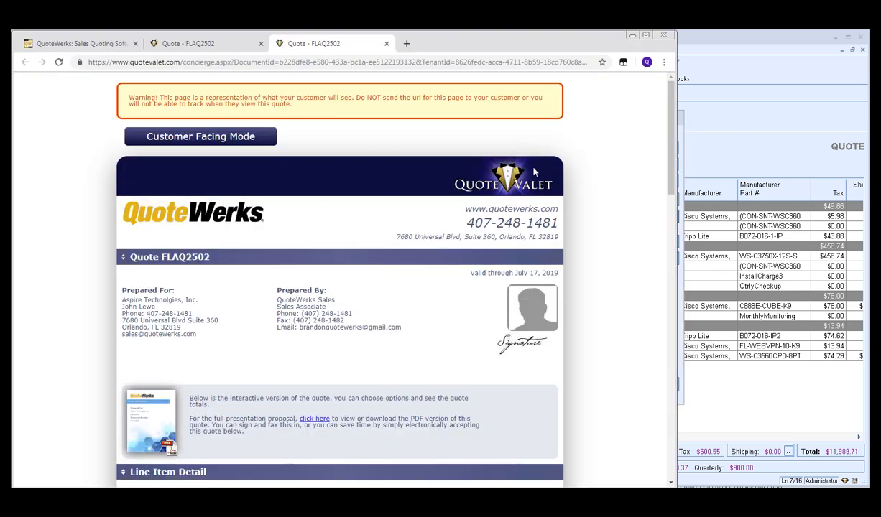
Step: Review the re-uploaded quote's line items, tax totals and payment options, and close both quote pages in the browser
{"action": "scroll", "coordinate": [612, 174], "scroll_direction": "down", "scroll_amount": 2}
{"action": "scroll", "coordinate": [614, 174], "scroll_direction": "down", "scroll_amount": 5}
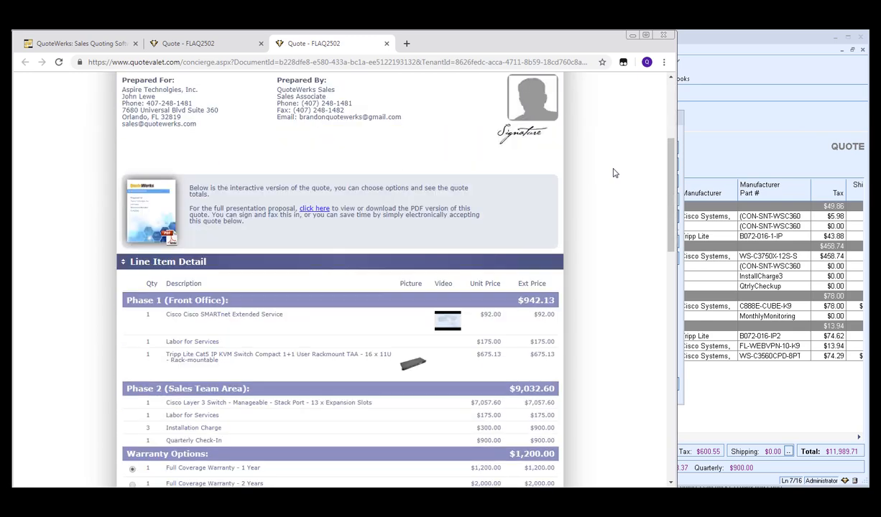
{"action": "scroll", "coordinate": [614, 173], "scroll_direction": "down", "scroll_amount": 7}
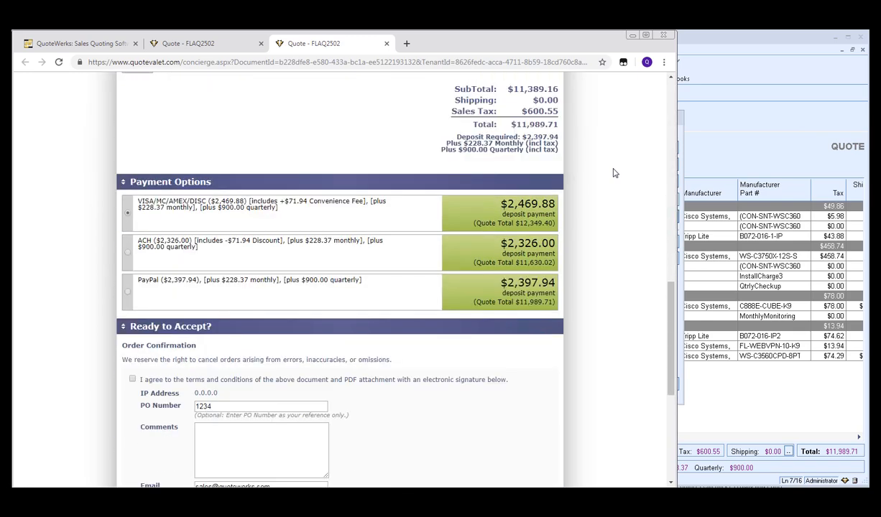
{"action": "scroll", "coordinate": [615, 173], "scroll_direction": "up", "scroll_amount": 14}
{"action": "scroll", "coordinate": [614, 173], "scroll_direction": "up", "scroll_amount": 2}
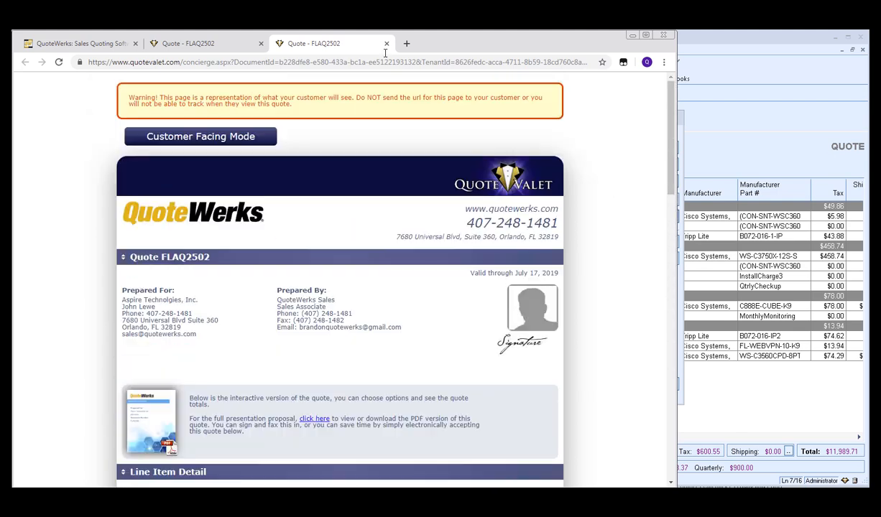
{"action": "left_click", "coordinate": [386, 43]}
{"action": "left_click", "coordinate": [261, 44]}
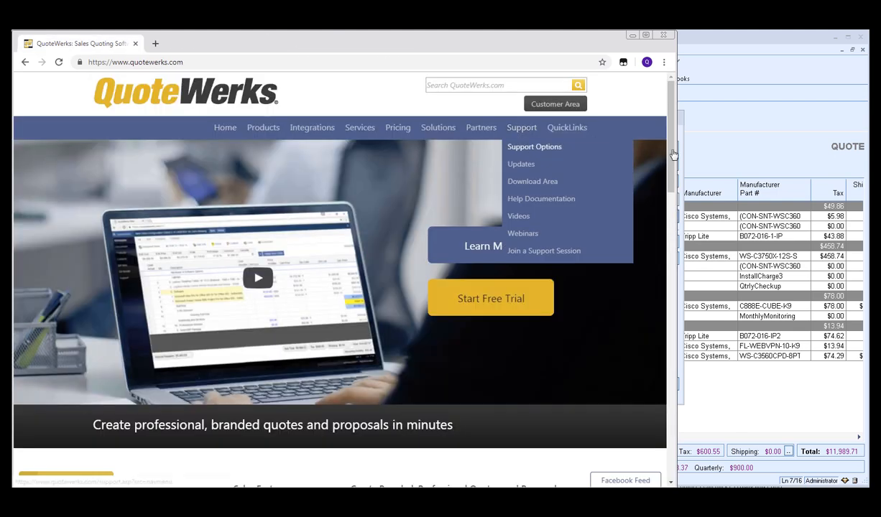
Step: Close the document delivery window in QuoteWerks, examine the quote's QuoteValet activity and return to the document items
{"action": "left_click", "coordinate": [690, 147]}
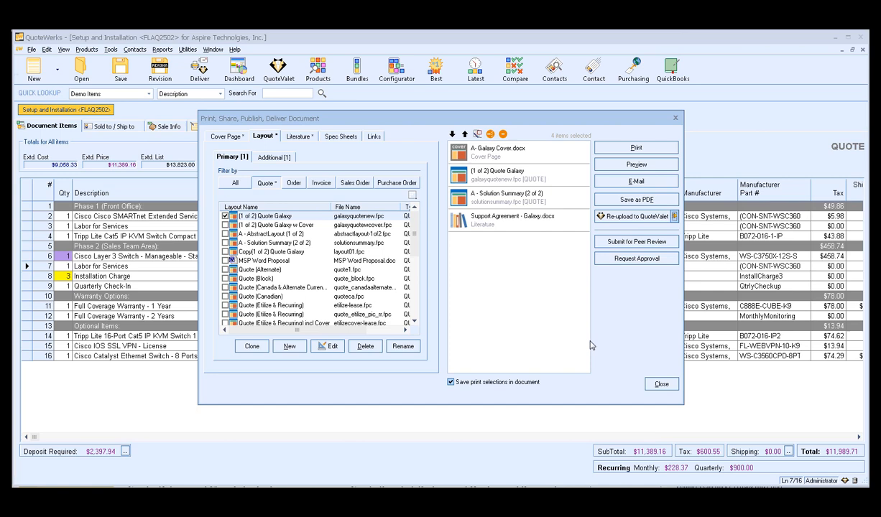
{"action": "left_click", "coordinate": [660, 384]}
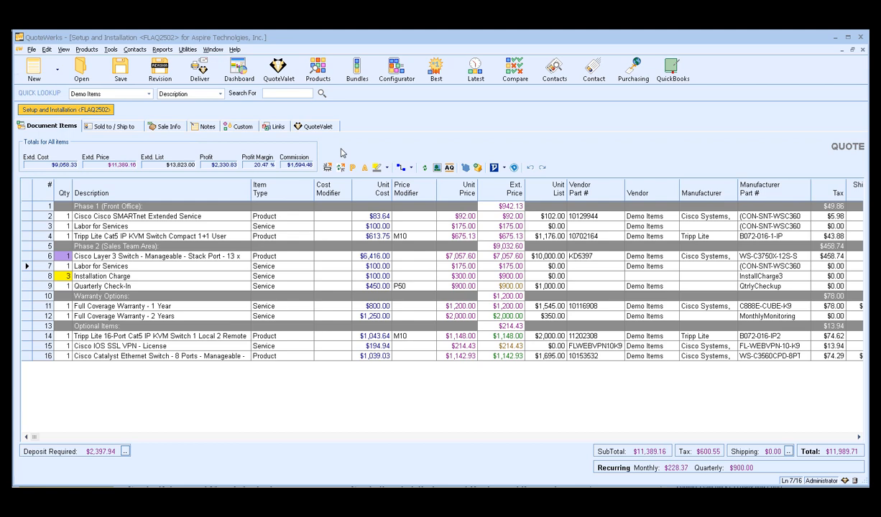
{"action": "left_click", "coordinate": [305, 124]}
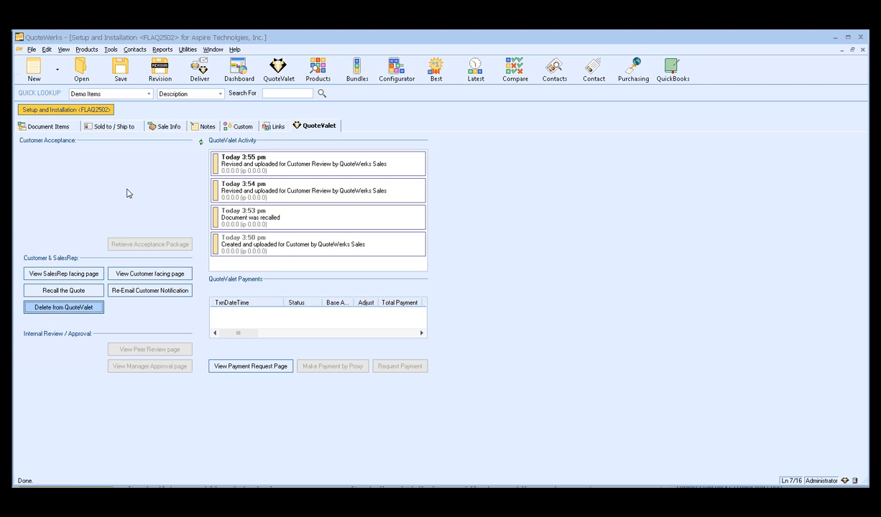
{"action": "left_click", "coordinate": [66, 126]}
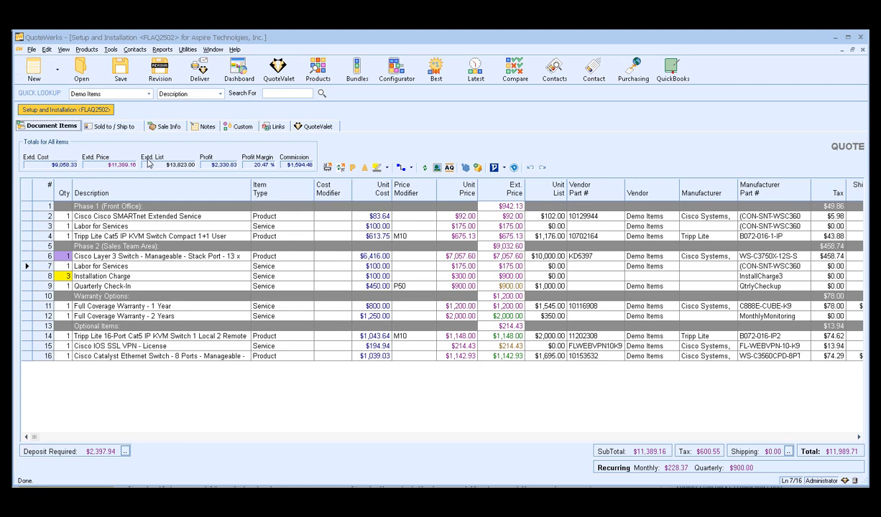
Step: Convert the quote to a lost sale with status Lost, recalling it from QuoteValet with the reason "Customer is going another direction"
{"action": "left_click", "coordinate": [32, 49]}
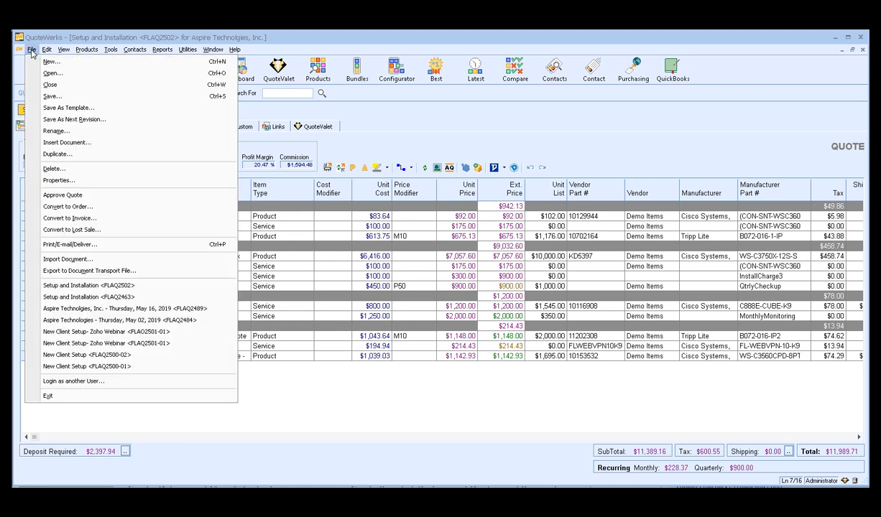
{"action": "left_click", "coordinate": [124, 231]}
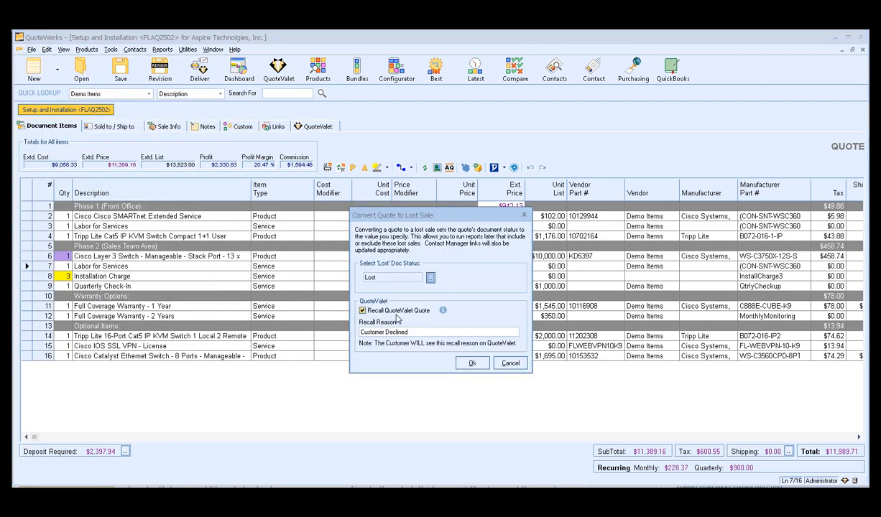
{"action": "left_click_drag", "start_coordinate": [408, 332], "coordinate": [360, 332]}
{"action": "type", "text": "Customer is going another direction"}
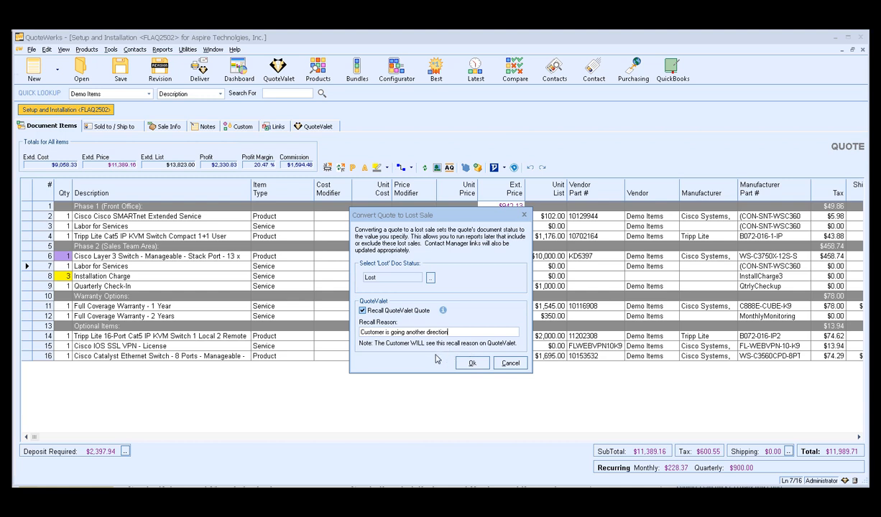
{"action": "left_click_drag", "start_coordinate": [448, 332], "coordinate": [352, 332]}
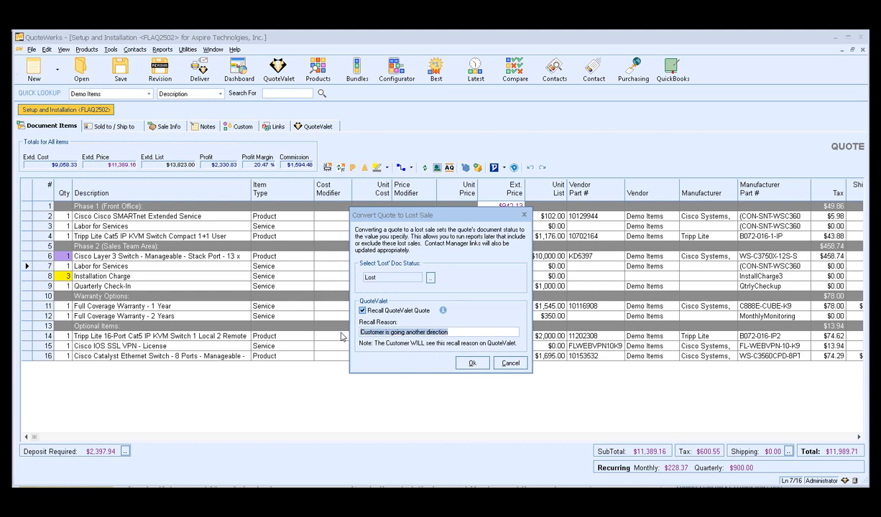
{"action": "left_click", "coordinate": [461, 332]}
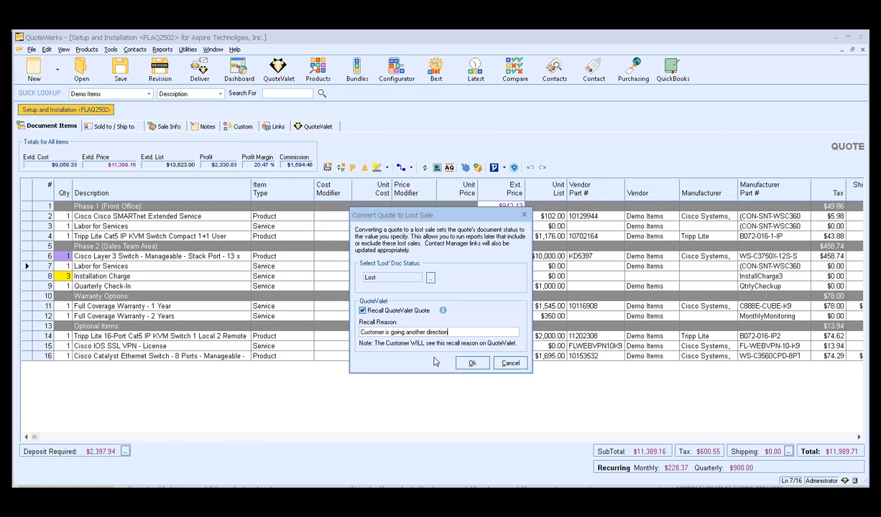
{"action": "left_click", "coordinate": [478, 365]}
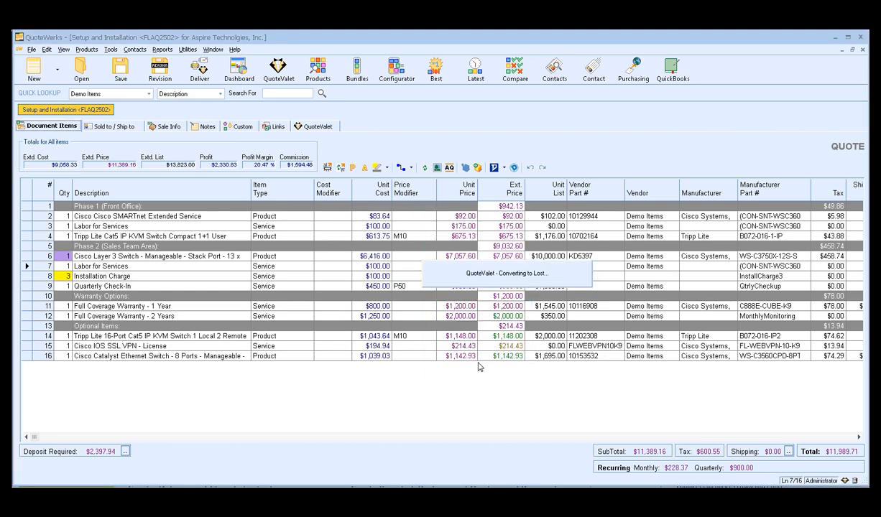
Step: Check the lost quote's QuoteValet activity and customer-facing recall page, and return to the document items in QuoteWerks
{"action": "left_click", "coordinate": [328, 168]}
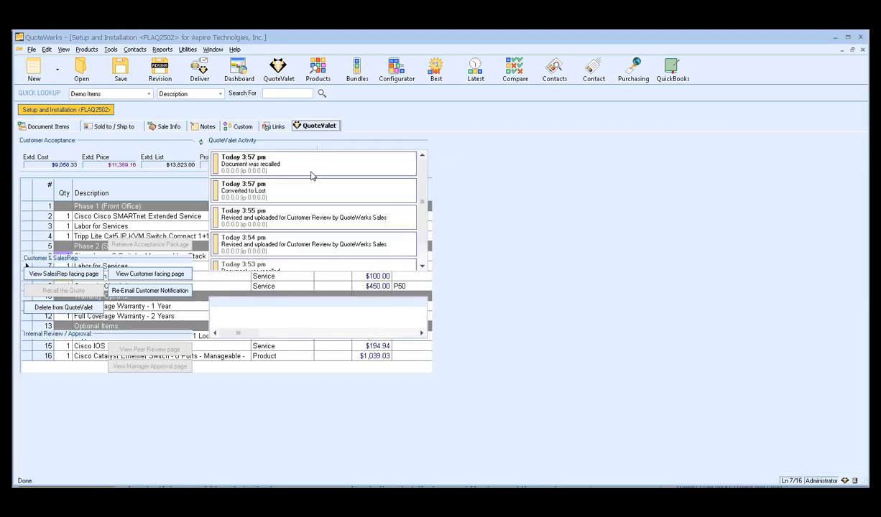
{"action": "left_click", "coordinate": [133, 276]}
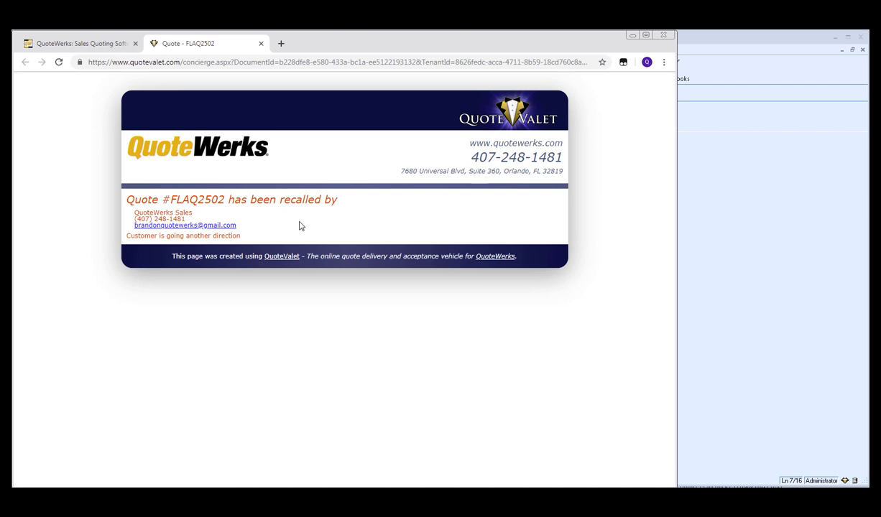
{"action": "left_click", "coordinate": [705, 211]}
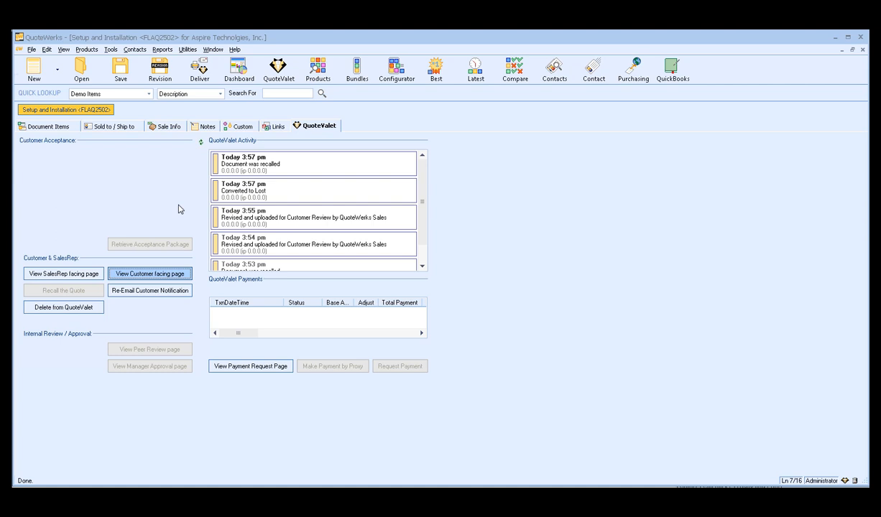
{"action": "left_click", "coordinate": [66, 126]}
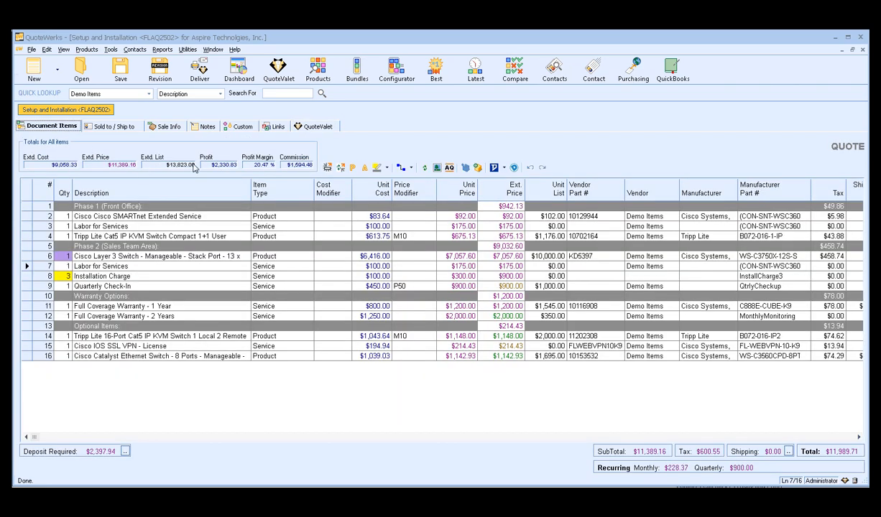